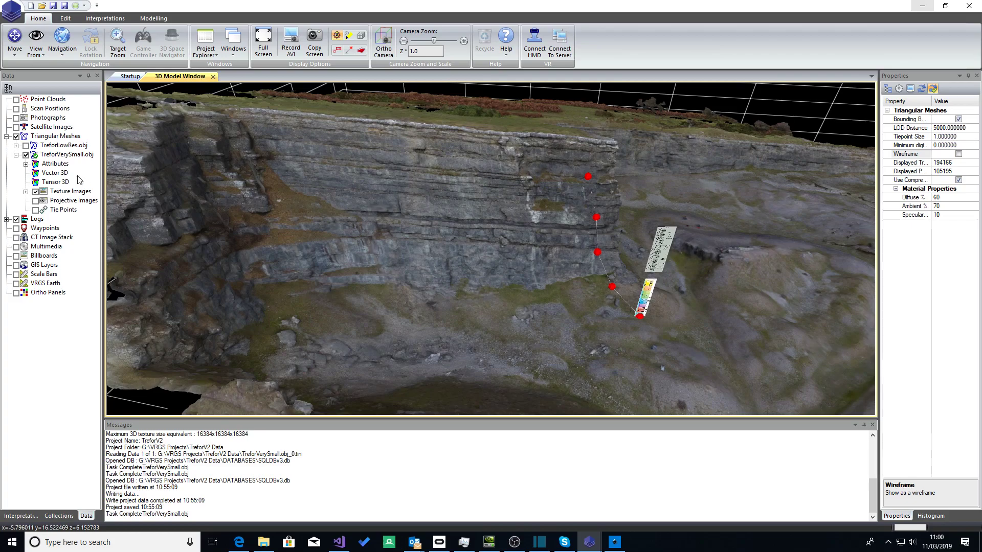
- Display the triangular meshes as wireframe and zoom in on the cliff face until its individual triangles can be distinguished
{"action": "left_click", "coordinate": [62, 137]}
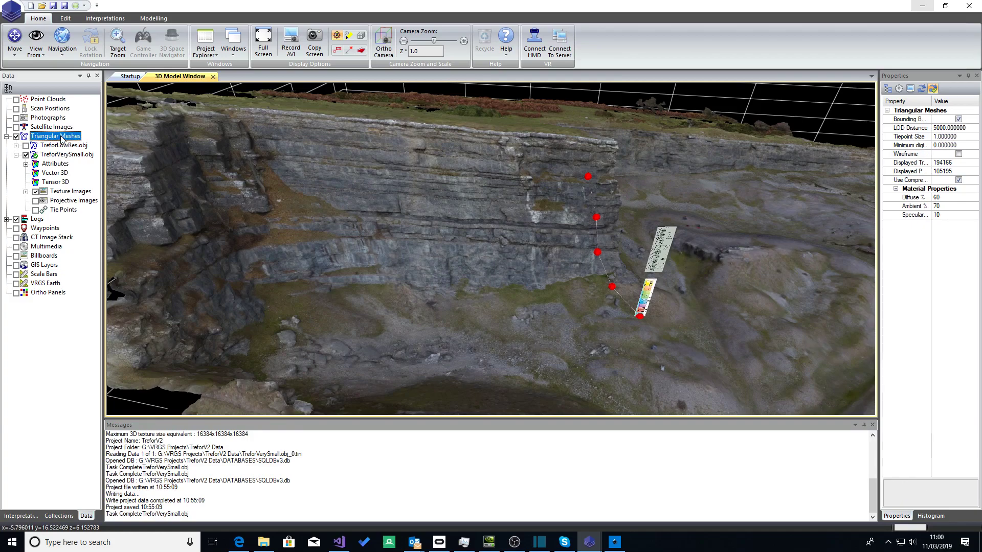
{"action": "left_click", "coordinate": [959, 154]}
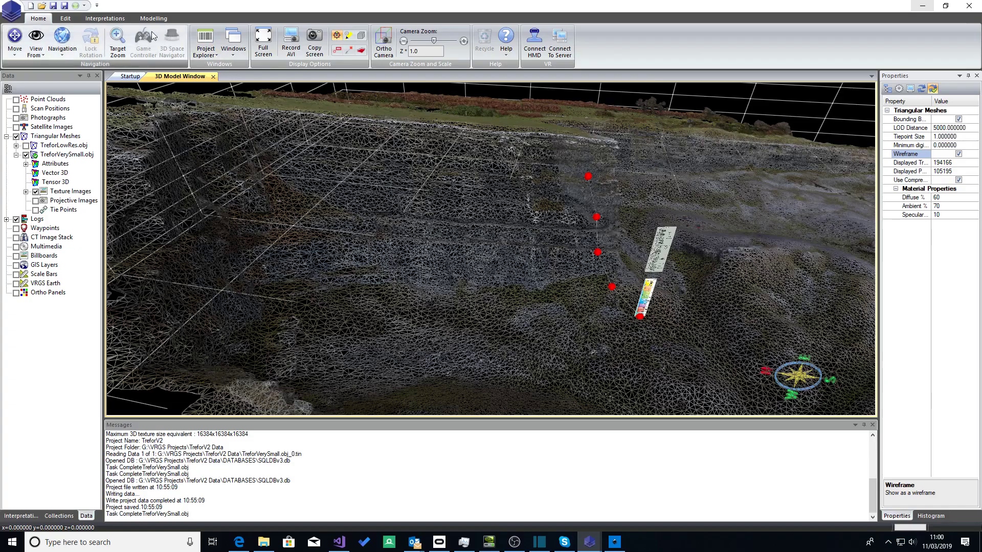
{"action": "left_click", "coordinate": [118, 38]}
{"action": "left_click", "coordinate": [466, 197]}
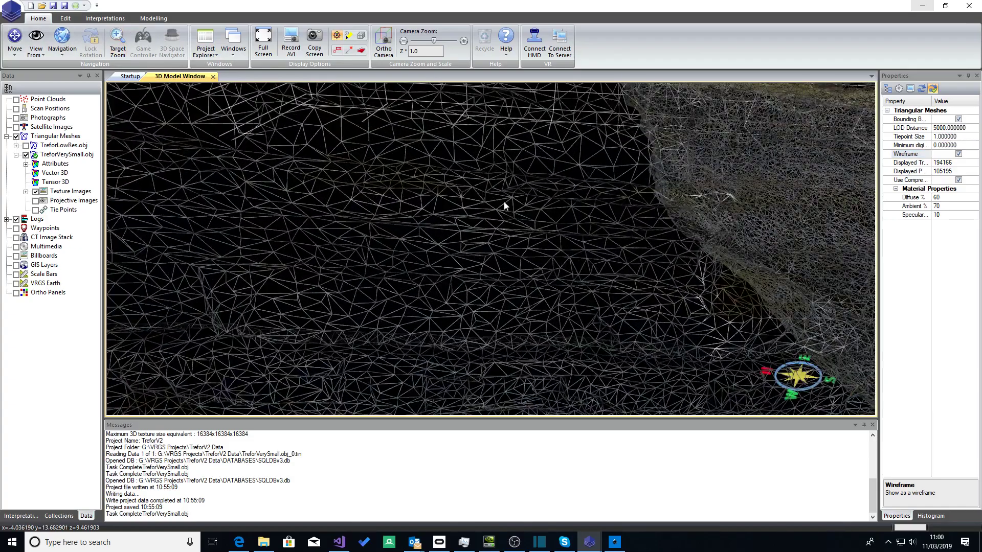
{"action": "left_click", "coordinate": [117, 38]}
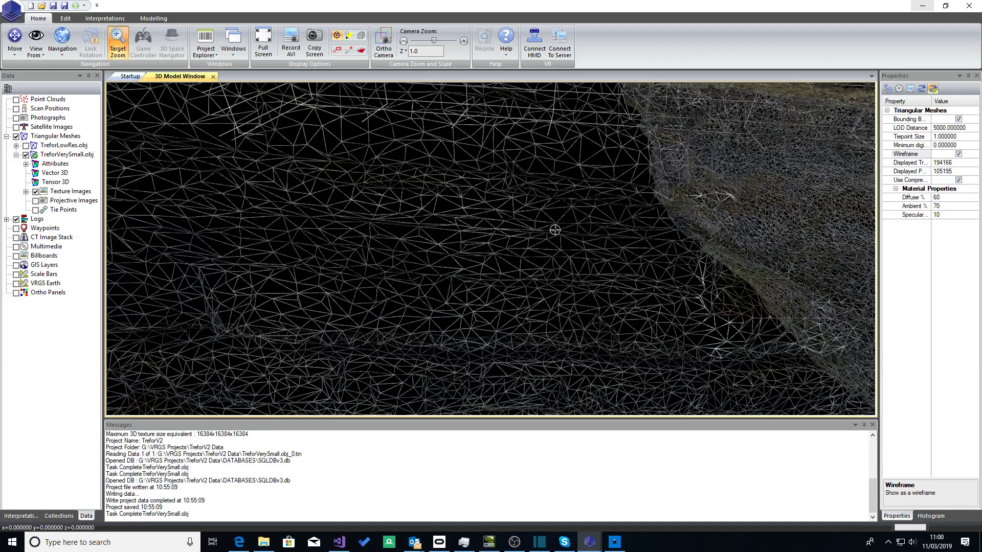
{"action": "left_click", "coordinate": [601, 164]}
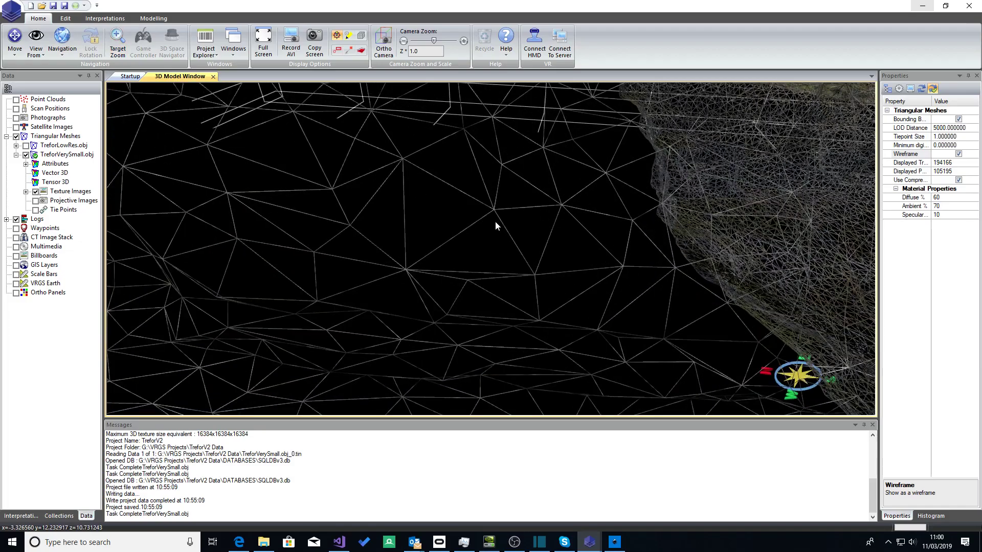
{"action": "mouse_move", "coordinate": [462, 221]}
{"action": "left_mouse_down"}
{"action": "mouse_move", "coordinate": [524, 134]}
{"action": "mouse_move", "coordinate": [460, 318]}
{"action": "mouse_move", "coordinate": [503, 204]}
{"action": "mouse_move", "coordinate": [488, 264]}
{"action": "mouse_move", "coordinate": [577, 326]}
{"action": "mouse_move", "coordinate": [563, 278]}
{"action": "mouse_move", "coordinate": [422, 250]}
{"action": "mouse_move", "coordinate": [424, 262]}
{"action": "mouse_move", "coordinate": [482, 272]}
{"action": "mouse_move", "coordinate": [460, 224]}
{"action": "mouse_move", "coordinate": [463, 257]}
{"action": "mouse_move", "coordinate": [474, 202]}
{"action": "mouse_move", "coordinate": [462, 263]}
{"action": "mouse_move", "coordinate": [452, 238]}
{"action": "left_mouse_up"}
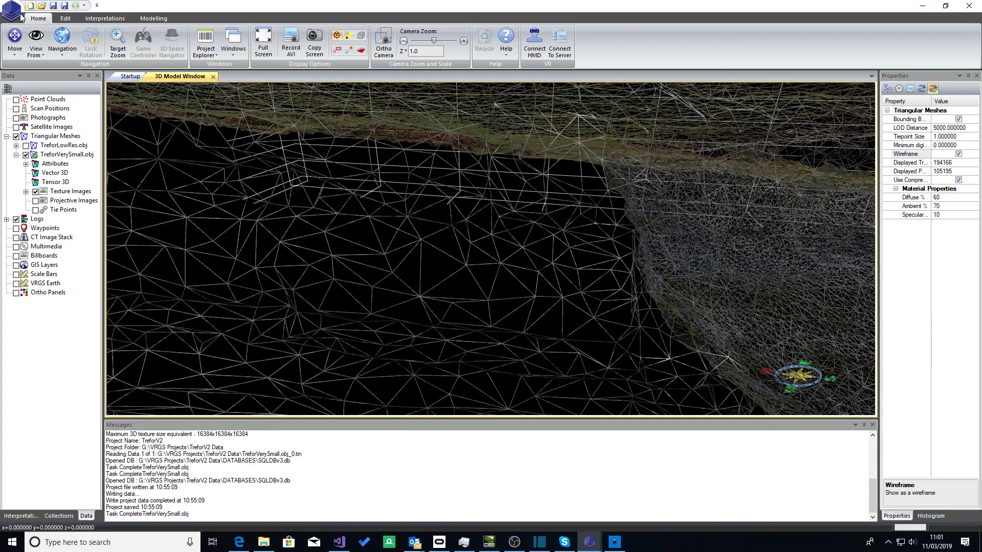
- Interrogate a triangle on the cliff face to examine its orientation, maximum edge length and area
{"action": "left_click", "coordinate": [19, 50]}
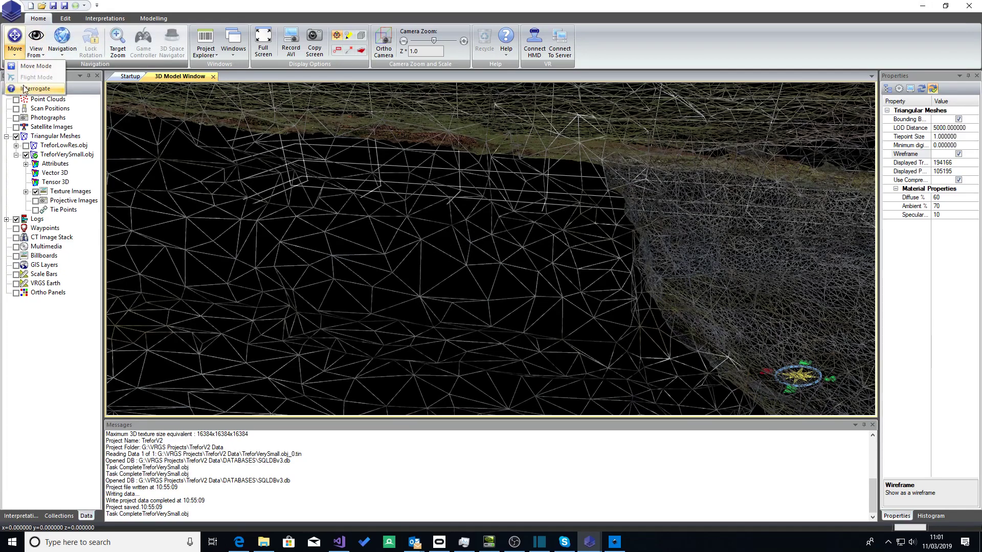
{"action": "left_click", "coordinate": [45, 24]}
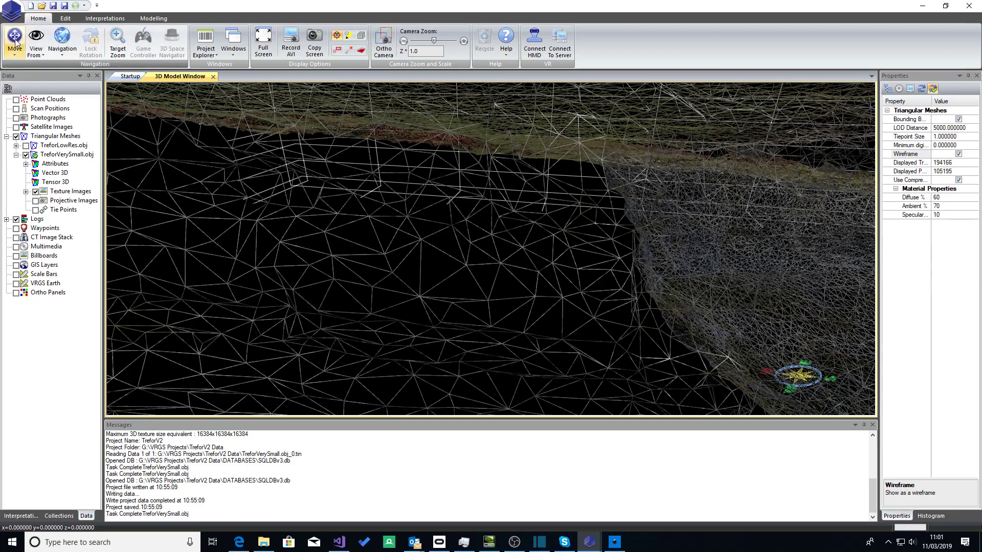
{"action": "left_click", "coordinate": [15, 54]}
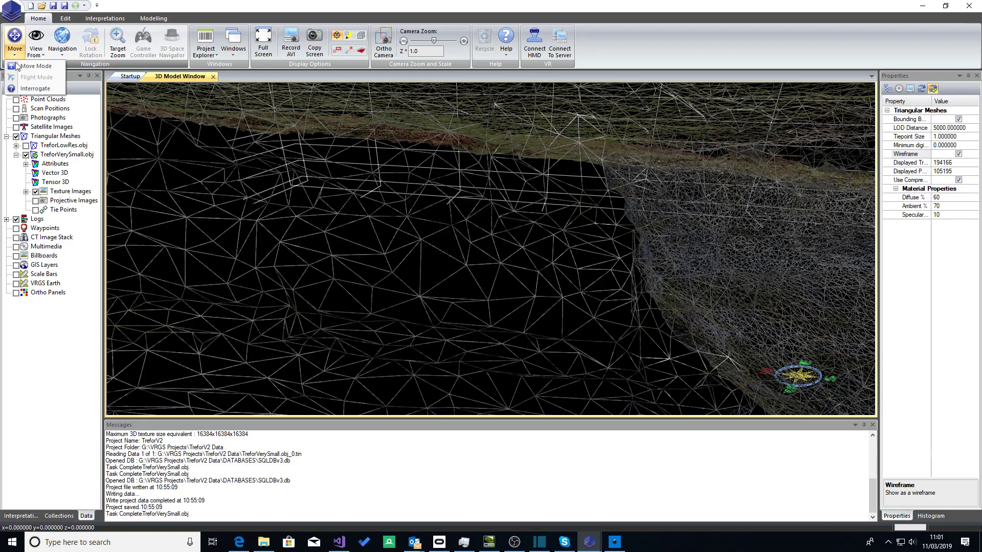
{"action": "left_click", "coordinate": [28, 90]}
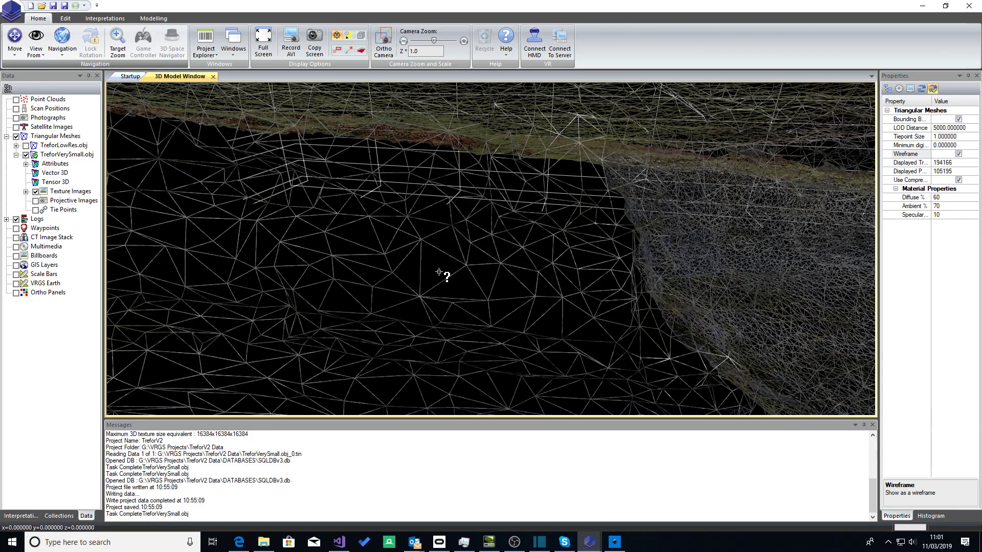
{"action": "left_click", "coordinate": [436, 266]}
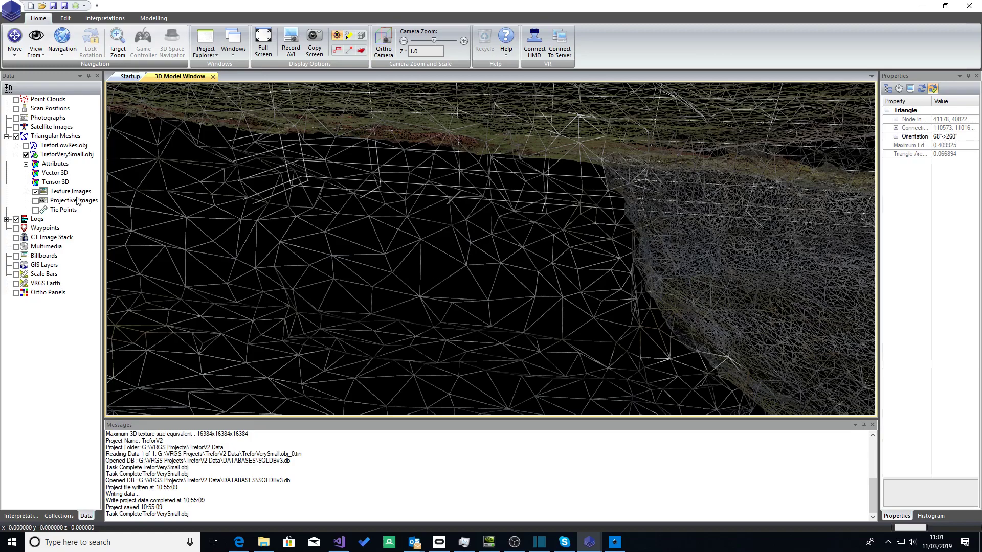
- Switch to Inkscape and delete the outlined inner triangle from the large grey triangle
{"action": "right_click", "coordinate": [63, 155]}
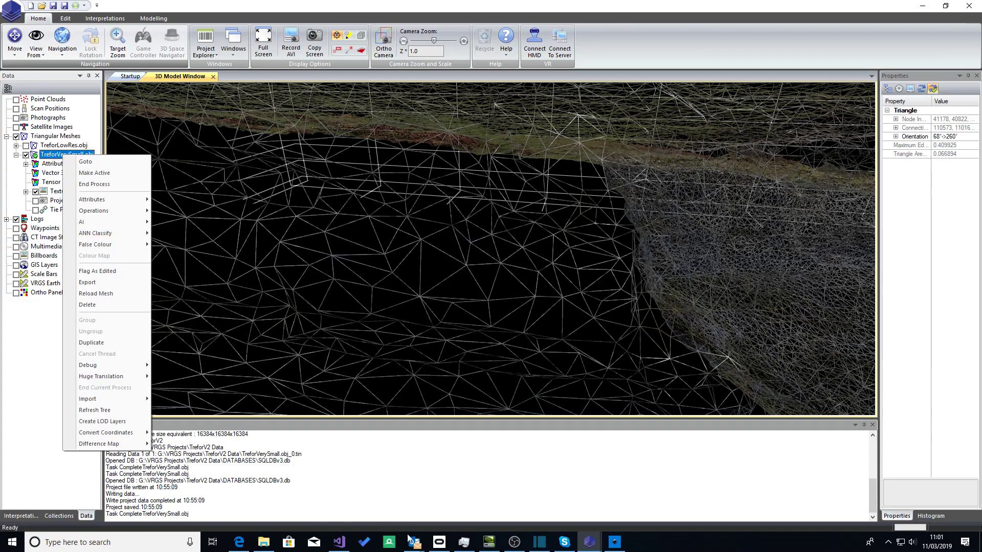
{"action": "left_click", "coordinate": [616, 545]}
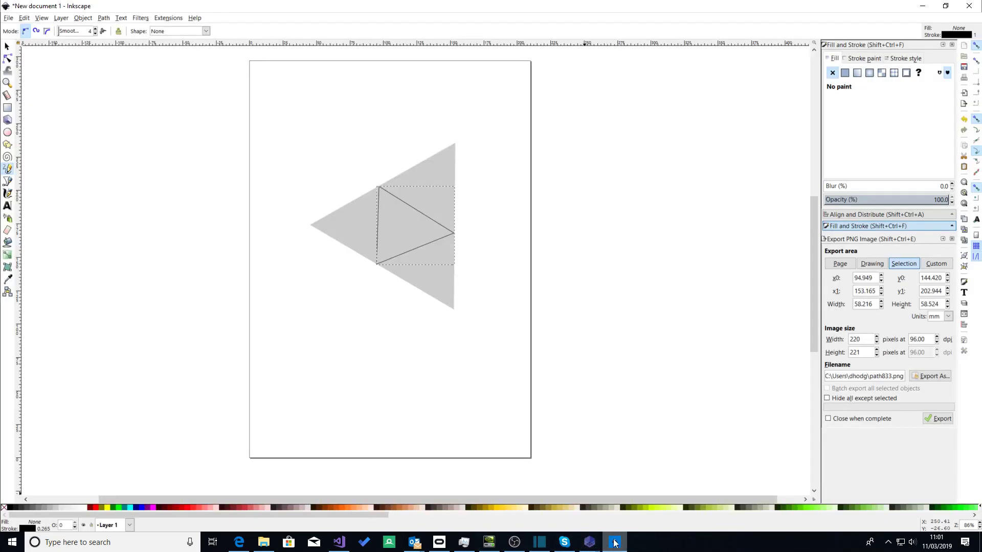
{"action": "scroll", "coordinate": [430, 212], "scroll_direction": "up", "scroll_amount": 3}
{"action": "scroll", "coordinate": [429, 213], "scroll_direction": "down", "scroll_amount": 1}
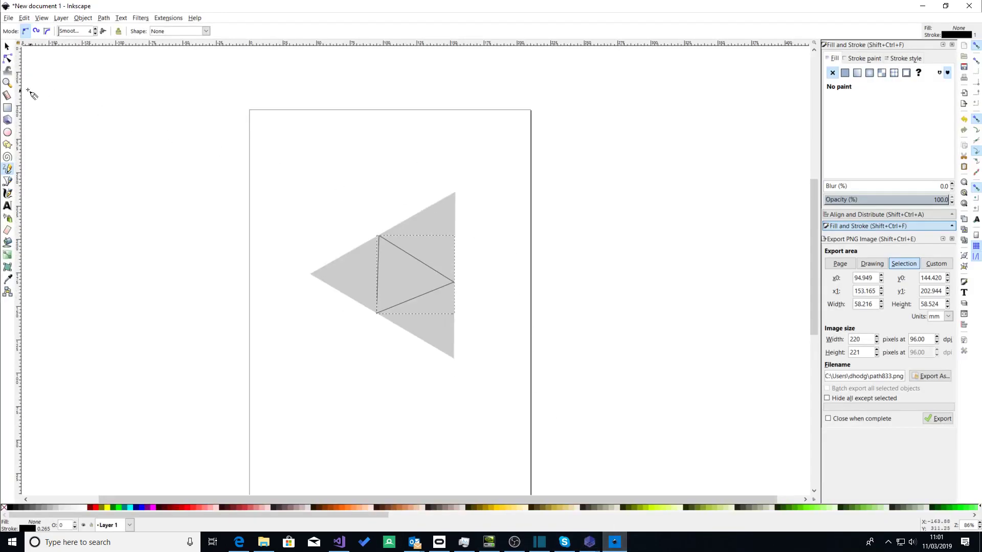
{"action": "left_click", "coordinate": [8, 82]}
{"action": "mouse_move", "coordinate": [268, 174]}
{"action": "left_mouse_down"}
{"action": "mouse_move", "coordinate": [432, 281]}
{"action": "mouse_move", "coordinate": [509, 364]}
{"action": "left_mouse_up"}
{"action": "left_click", "coordinate": [7, 48]}
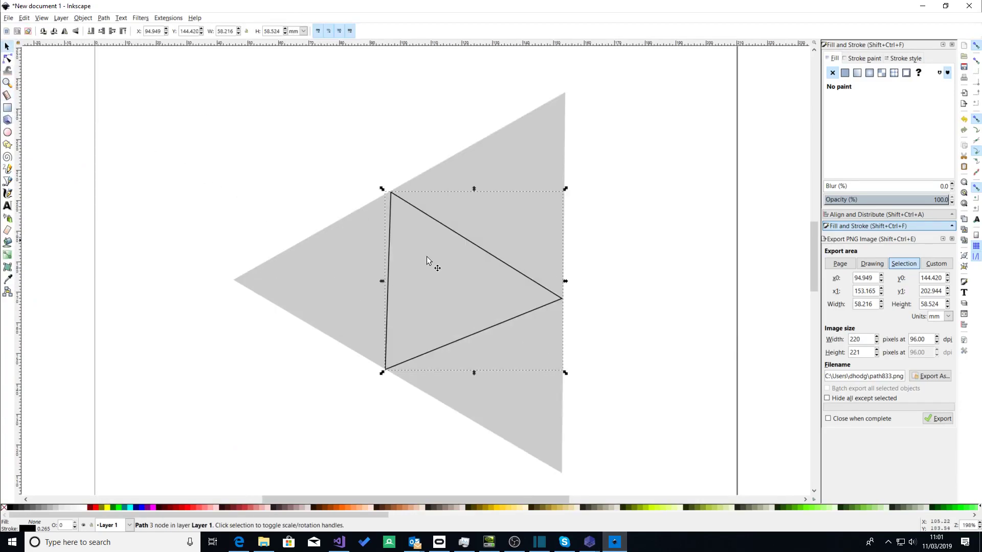
{"action": "key", "text": "Delete"}
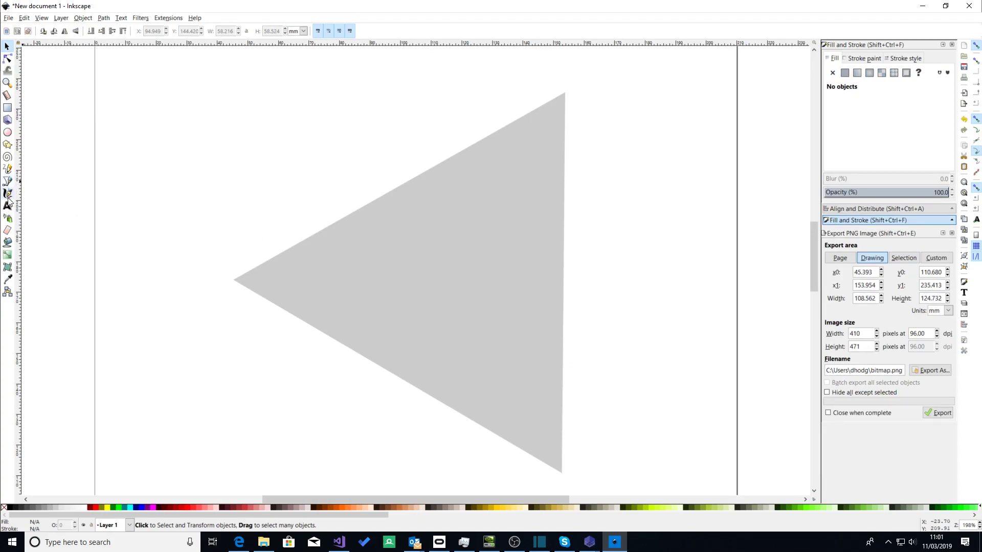
- Draw three straight lines from the middle of the grey triangle to its three corners
{"action": "left_click", "coordinate": [7, 170]}
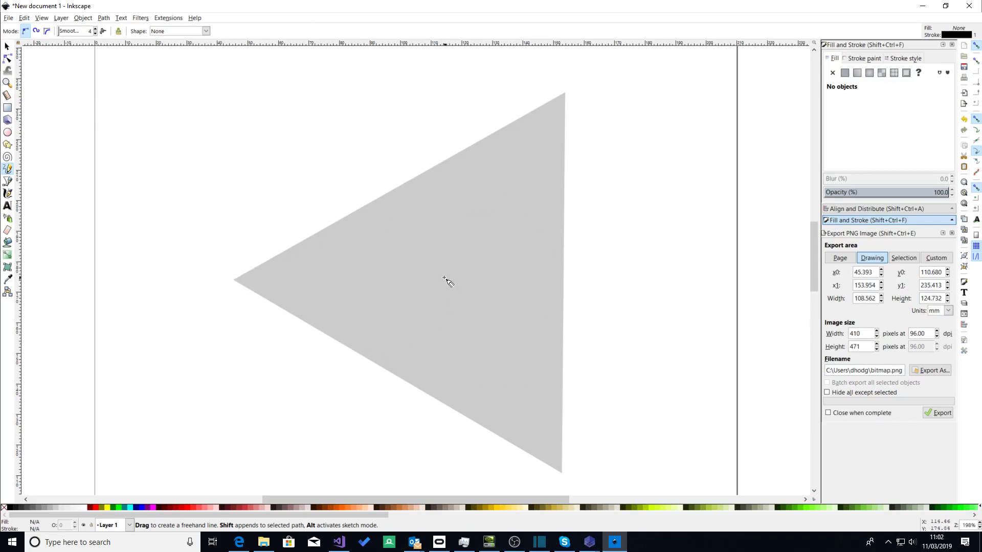
{"action": "left_click_drag", "start_coordinate": [443, 284], "coordinate": [235, 279]}
{"action": "mouse_move", "coordinate": [443, 284]}
{"action": "left_mouse_down"}
{"action": "mouse_move", "coordinate": [543, 145]}
{"action": "mouse_move", "coordinate": [565, 93]}
{"action": "left_mouse_up"}
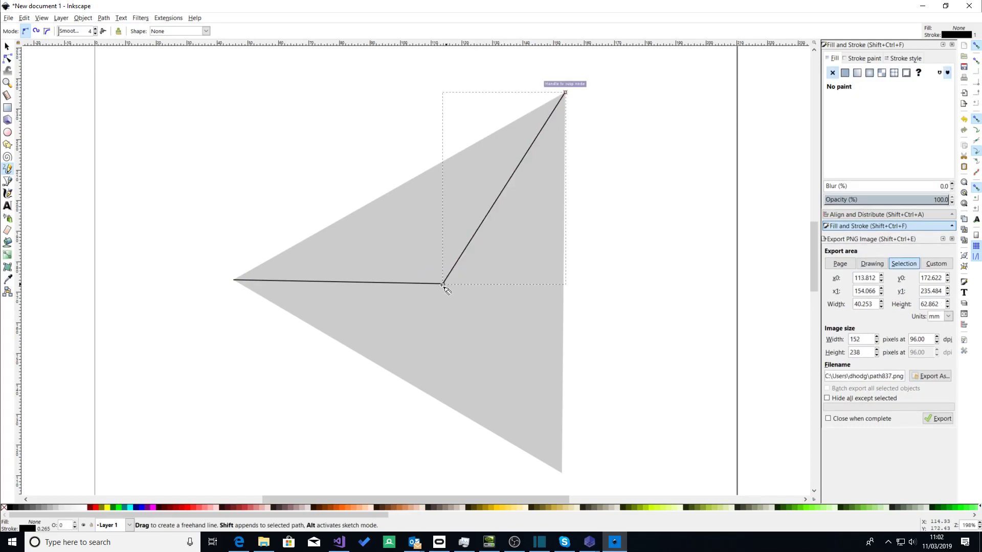
{"action": "mouse_move", "coordinate": [443, 284]}
{"action": "left_mouse_down"}
{"action": "mouse_move", "coordinate": [499, 351]}
{"action": "mouse_move", "coordinate": [562, 472]}
{"action": "left_mouse_up"}
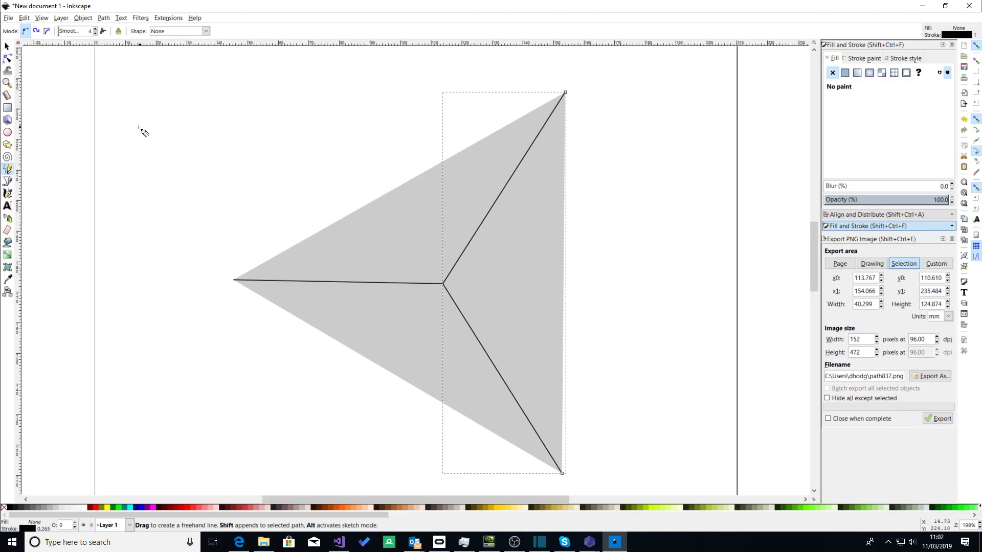
- Delete the lines running from the grey triangle's middle to its corners
{"action": "left_click", "coordinate": [8, 47]}
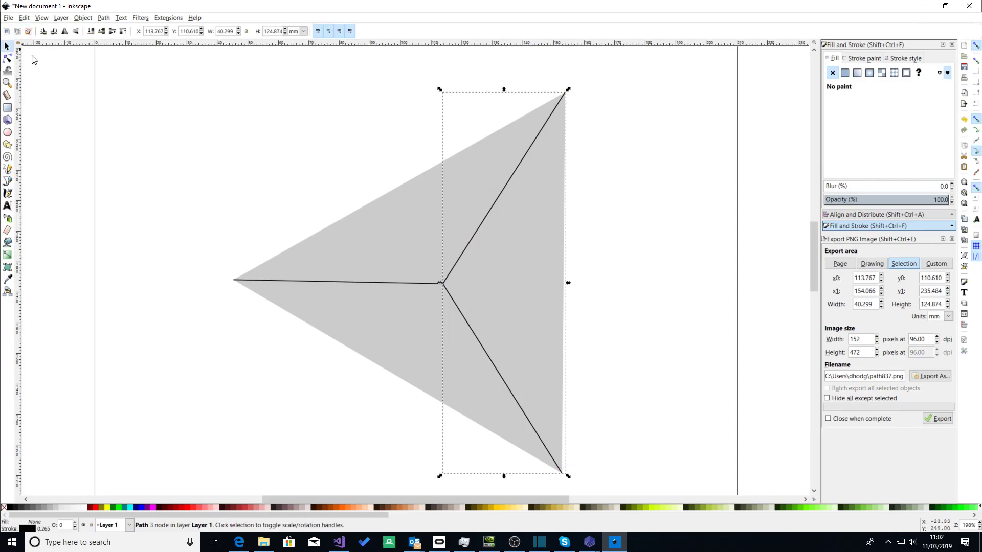
{"action": "left_click", "coordinate": [378, 282]}
{"action": "key", "text": "Delete"}
{"action": "left_click", "coordinate": [459, 311]}
{"action": "key", "text": "Delete"}
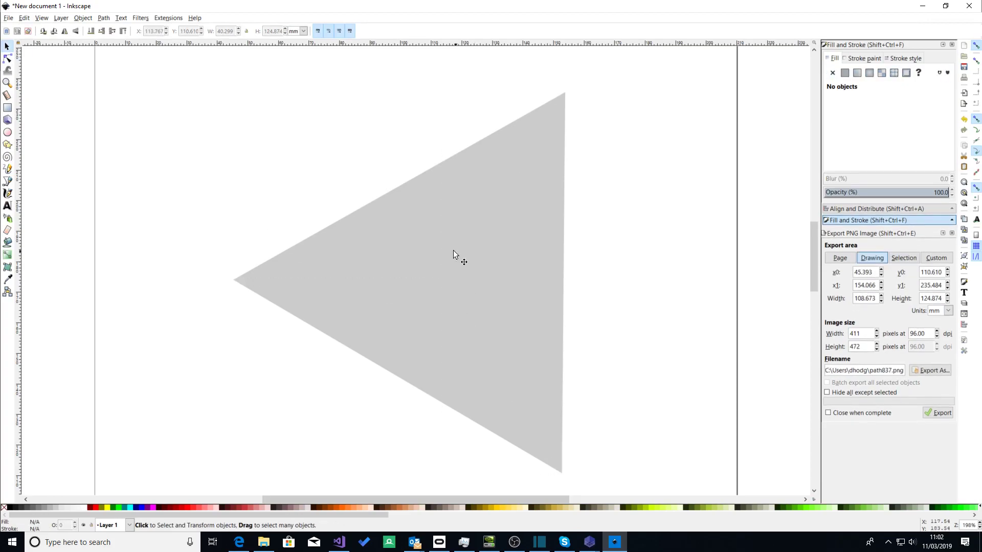
- Draw an inner triangle about 56 by 61 mm with a vertex near the middle of each grey triangle edge
{"action": "left_click", "coordinate": [8, 172]}
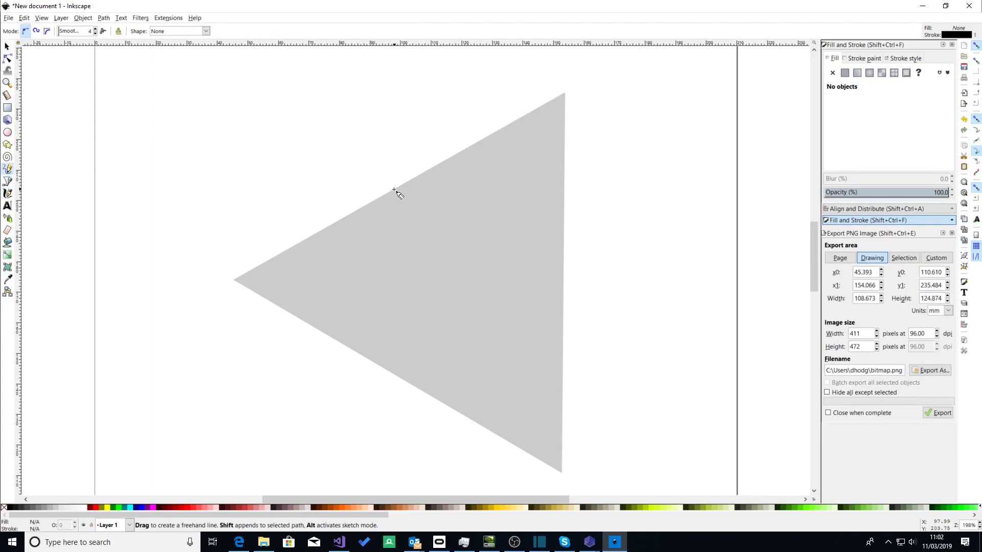
{"action": "mouse_move", "coordinate": [393, 190]}
{"action": "left_mouse_down"}
{"action": "mouse_move", "coordinate": [379, 354]}
{"action": "mouse_move", "coordinate": [398, 376]}
{"action": "left_mouse_up"}
{"action": "left_click", "coordinate": [398, 376]}
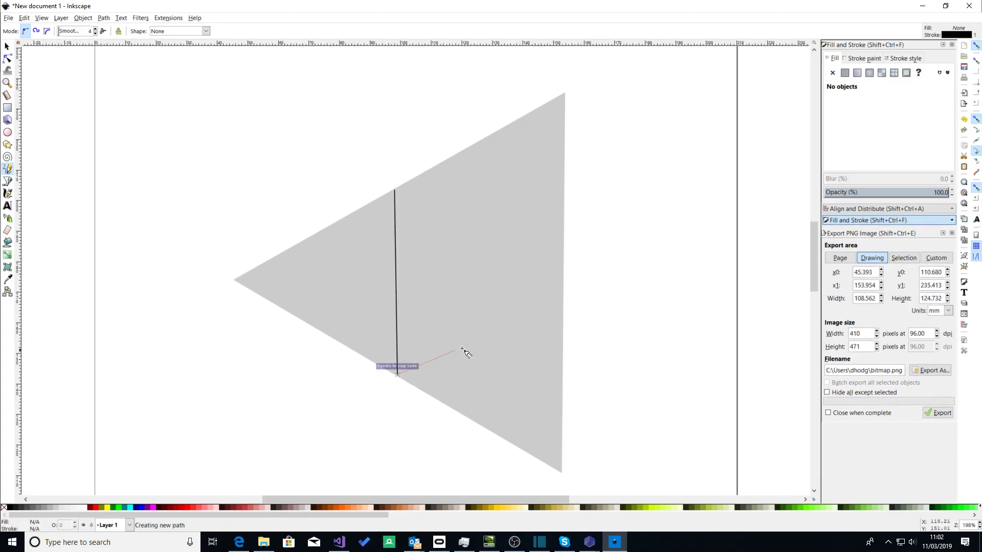
{"action": "left_click", "coordinate": [563, 297]}
{"action": "left_click", "coordinate": [563, 297]}
{"action": "left_click", "coordinate": [394, 189]}
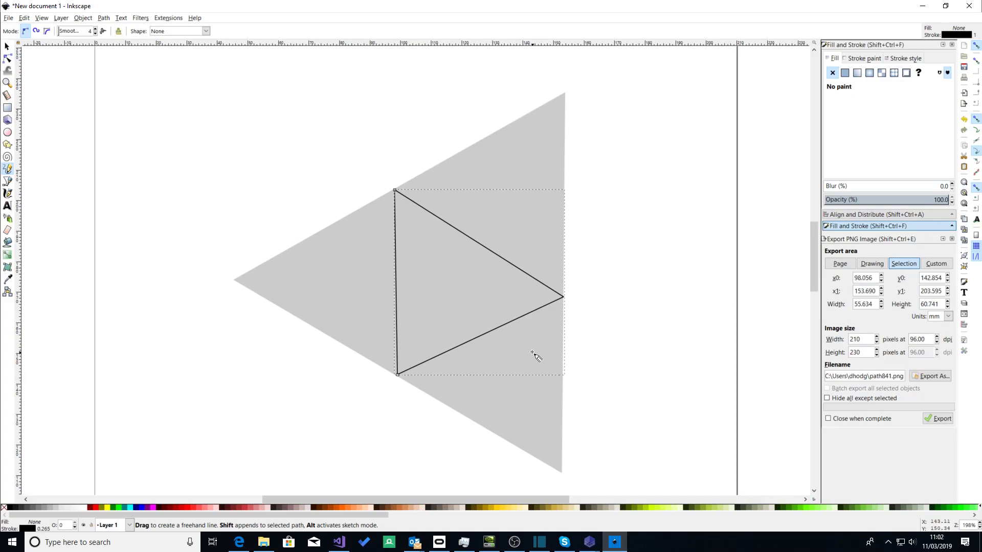
- Switch back to VRGS and refine the TreforVerySmall.obj mesh by inner tessellation of triangles with areas greater than 0.065 m²
{"action": "left_click", "coordinate": [589, 542]}
{"action": "left_click", "coordinate": [607, 509]}
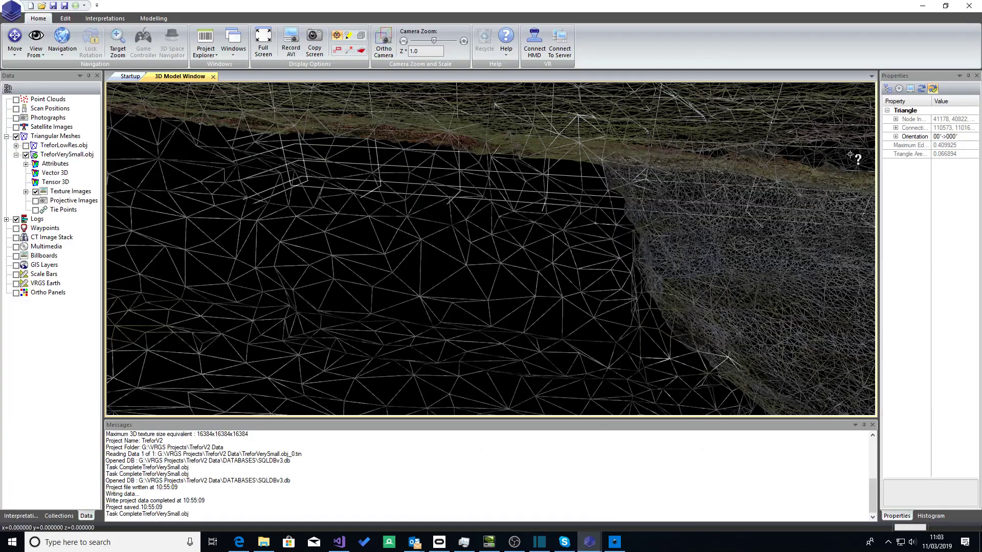
{"action": "right_click", "coordinate": [78, 155]}
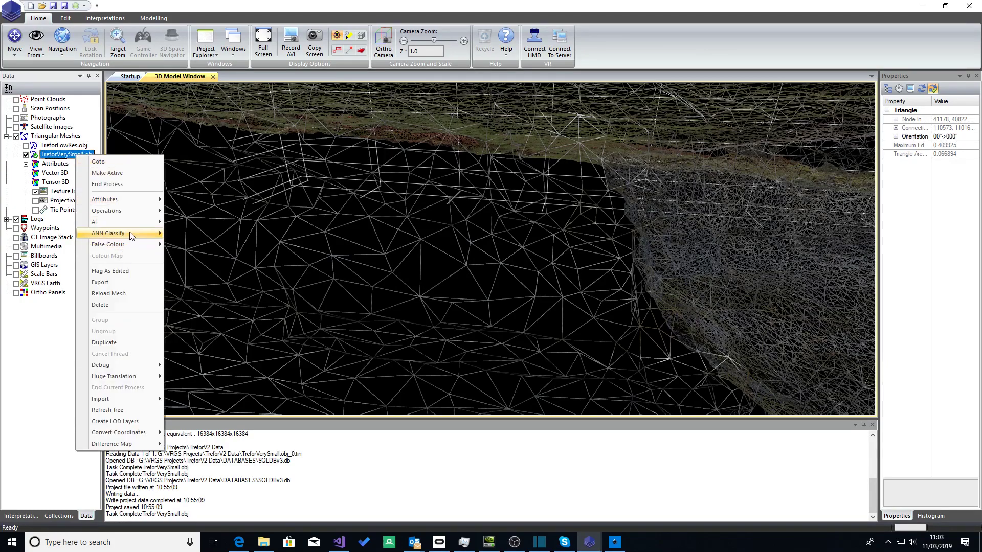
{"action": "mouse_move", "coordinate": [132, 211]}
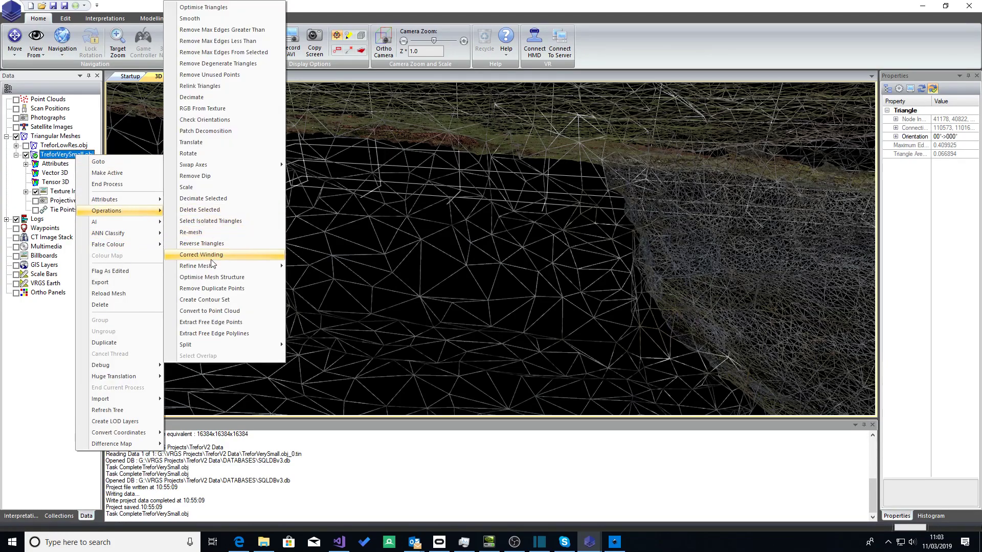
{"action": "mouse_move", "coordinate": [219, 266]}
{"action": "left_click", "coordinate": [306, 268]}
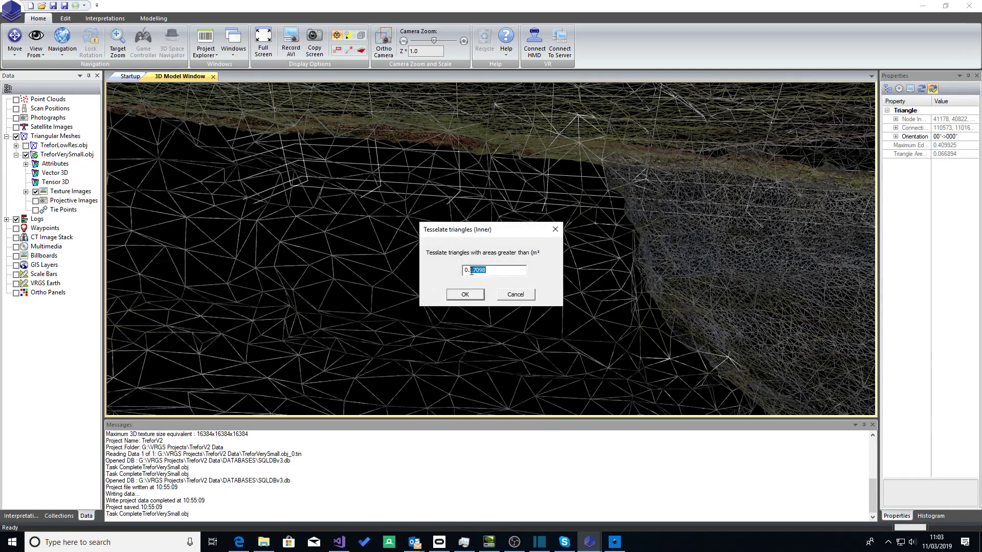
{"action": "type", "text": "0.065"}
{"action": "left_click", "coordinate": [465, 295]}
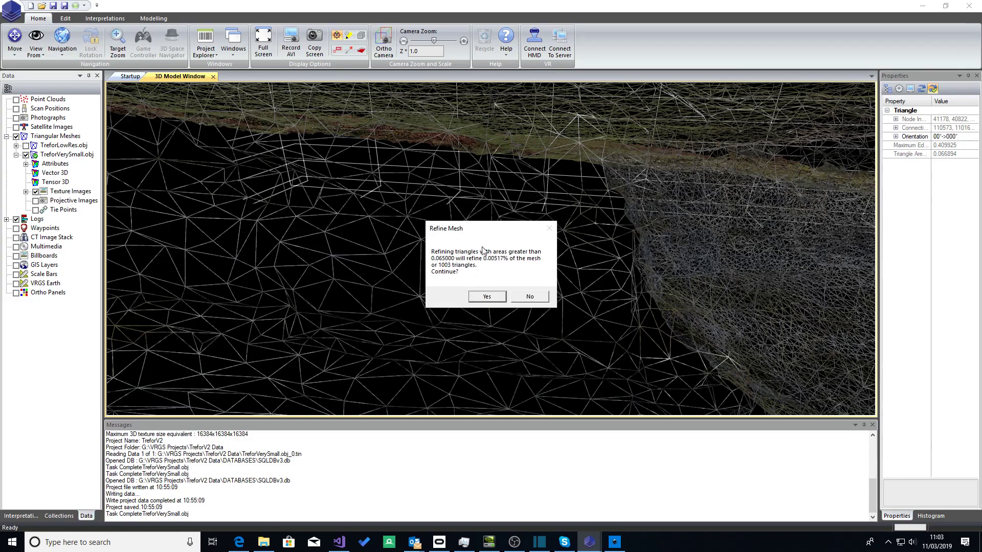
{"action": "left_click", "coordinate": [489, 299]}
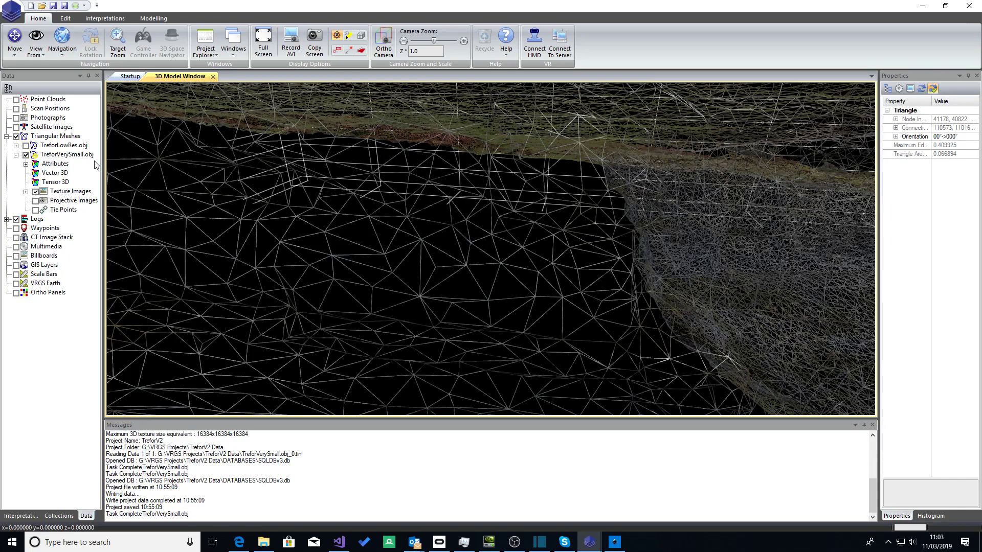
- Reload the TreforVerySmall.obj mesh to discard the inner tessellation
{"action": "left_click", "coordinate": [75, 156]}
{"action": "right_click", "coordinate": [75, 156]}
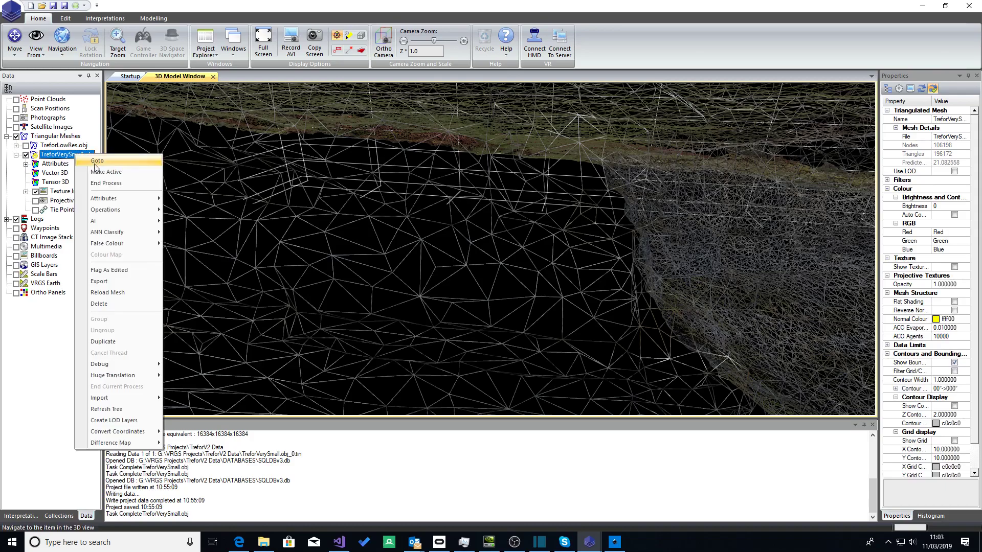
{"action": "left_click", "coordinate": [110, 292]}
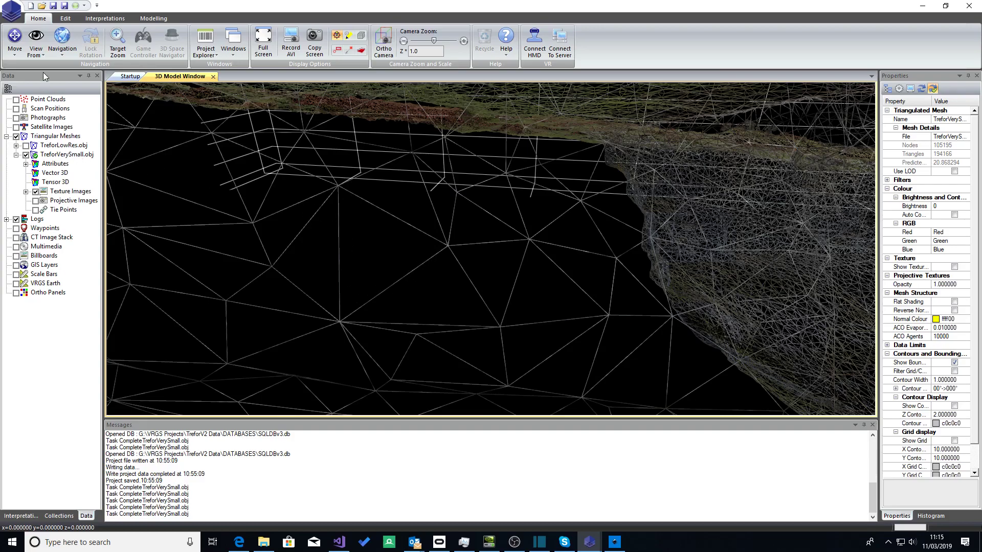
- Interrogate a large cliff face triangle in the reloaded mesh to check its area
{"action": "left_click", "coordinate": [16, 53]}
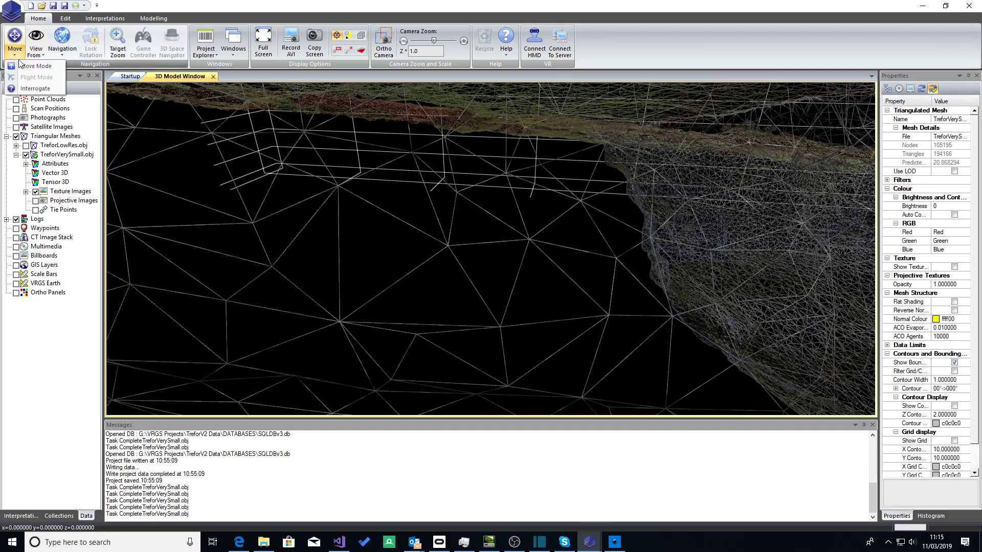
{"action": "left_click", "coordinate": [36, 89]}
{"action": "left_click", "coordinate": [375, 239]}
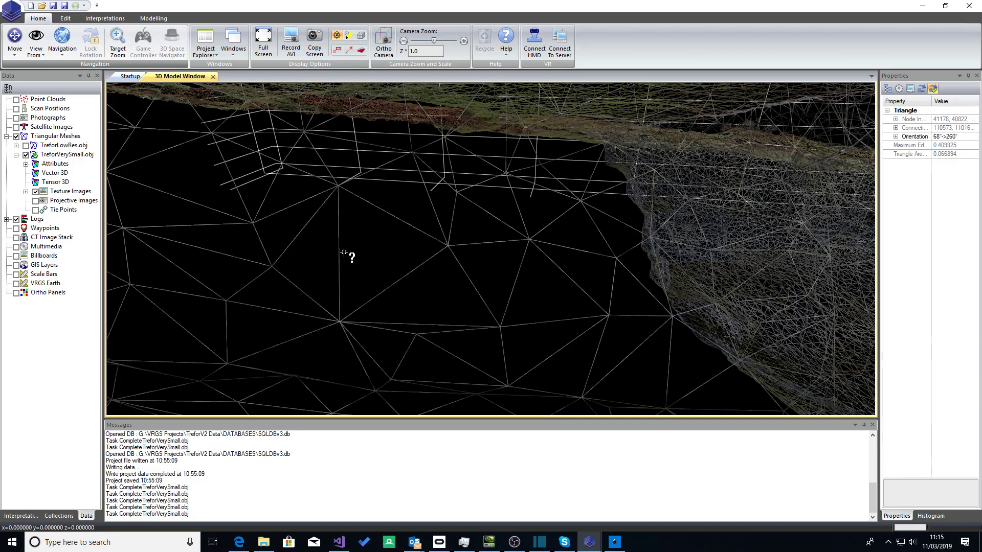
- Refine the TreforVerySmall.obj mesh by outer tessellation, with a triangle edge threshold of 0.35
{"action": "right_click", "coordinate": [70, 155]}
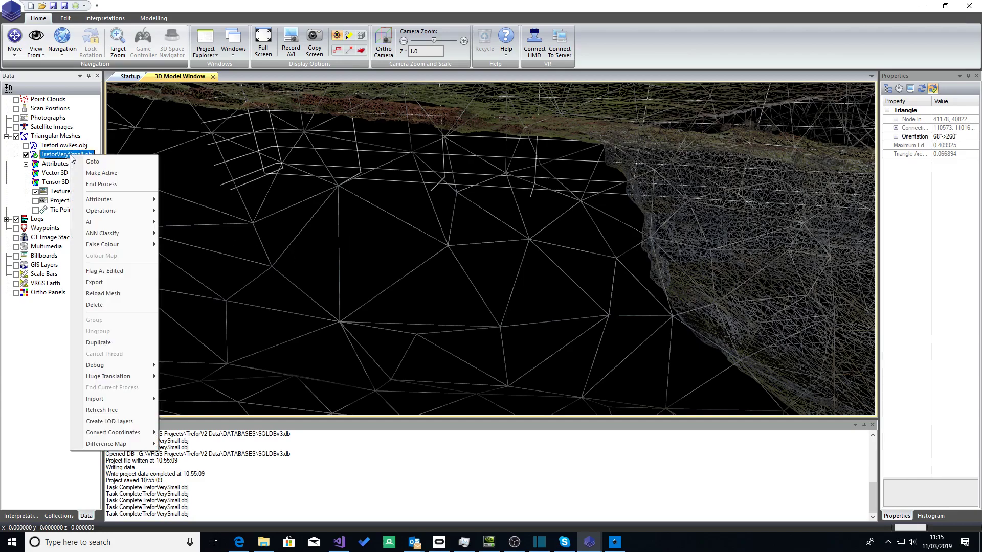
{"action": "mouse_move", "coordinate": [131, 214]}
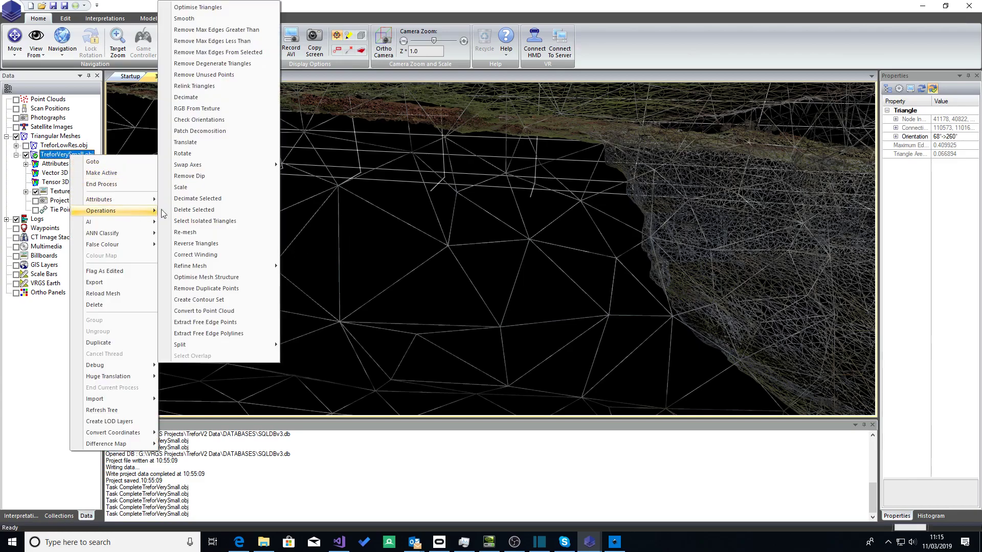
{"action": "mouse_move", "coordinate": [219, 267]}
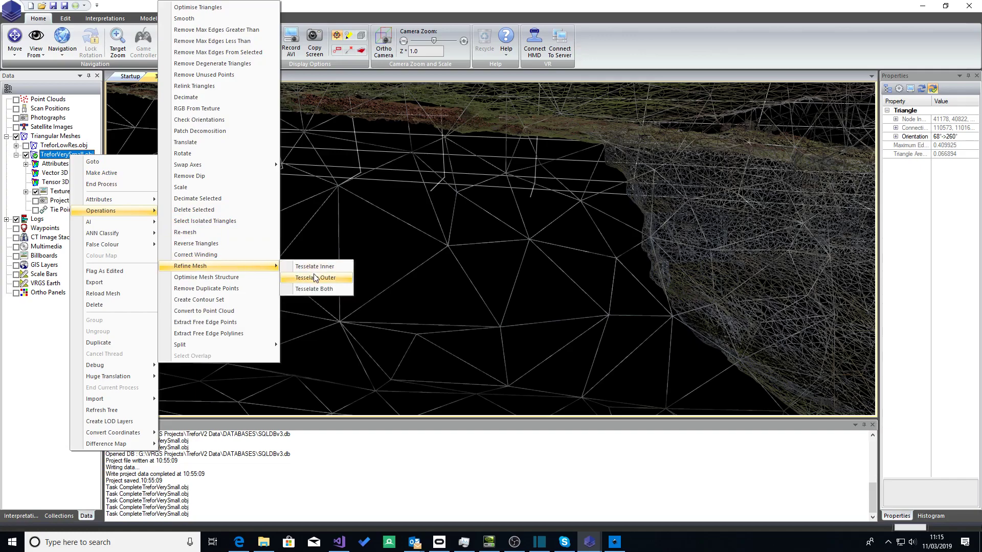
{"action": "left_click", "coordinate": [317, 277]}
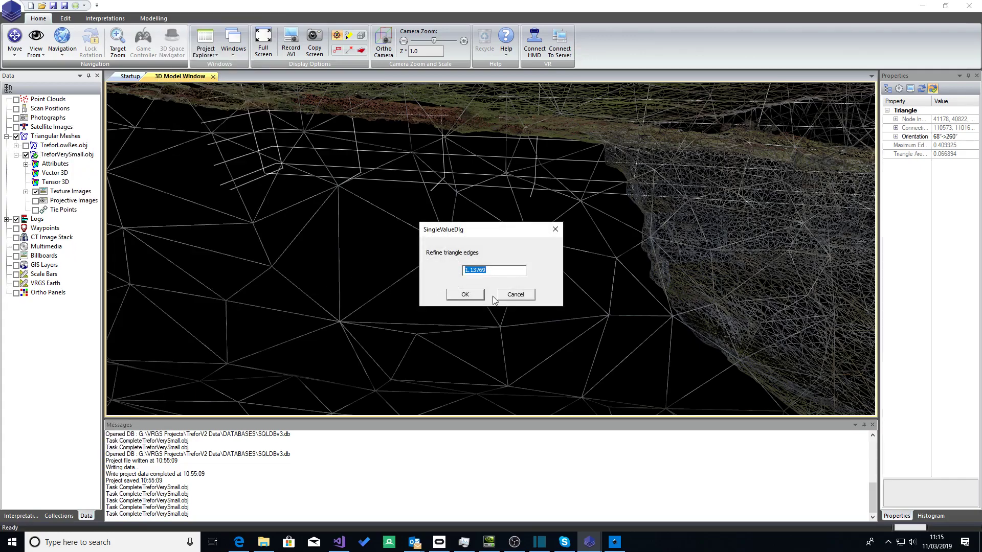
{"action": "type", "text": "0.35"}
{"action": "left_click", "coordinate": [476, 296]}
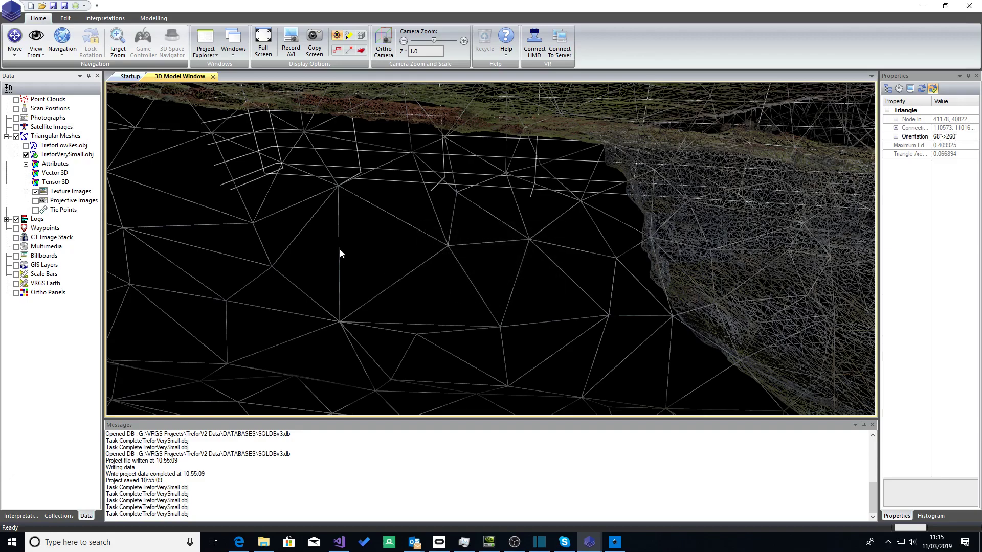
{"action": "left_click", "coordinate": [378, 238]}
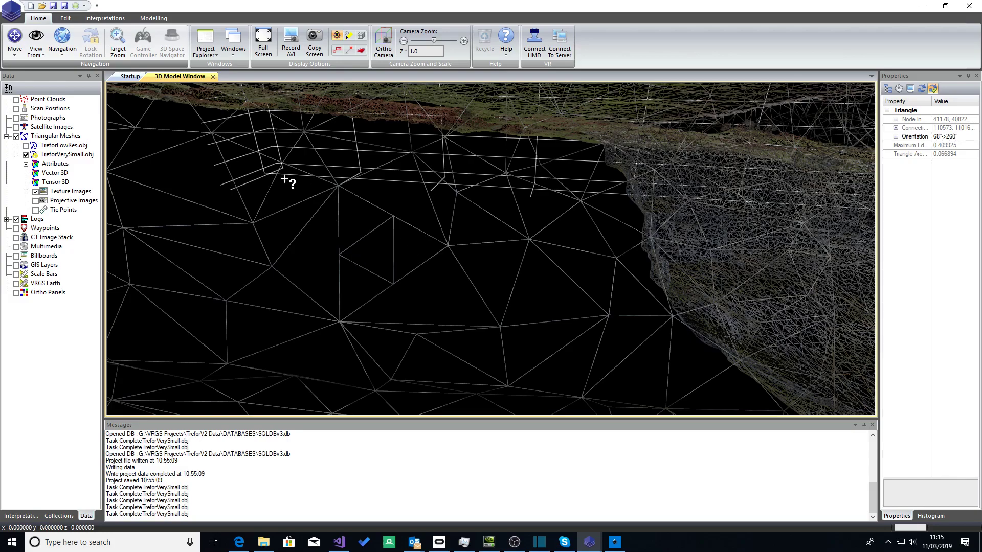
- Turn off wireframe display for the triangular meshes and examine the textured cliff face from farther away
{"action": "right_click", "coordinate": [78, 156]}
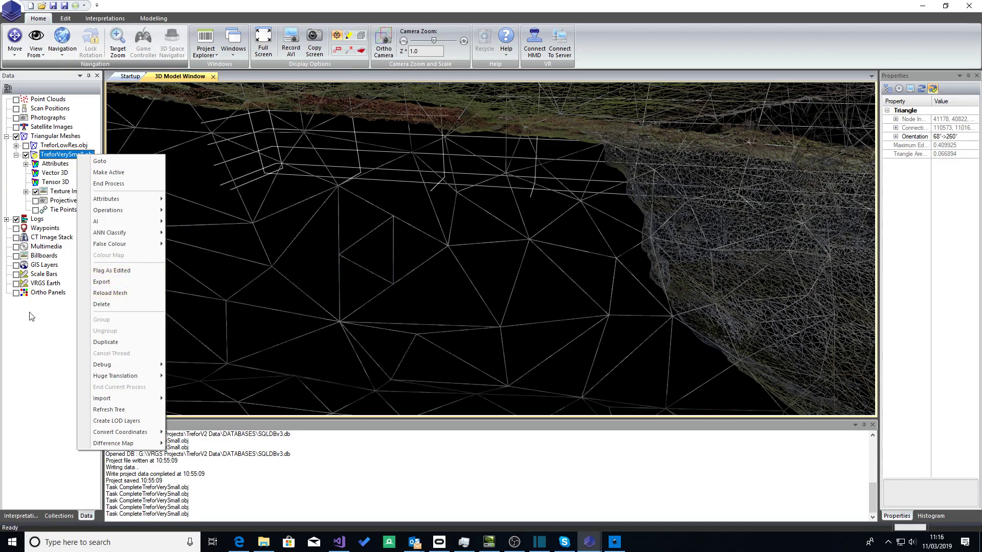
{"action": "left_click", "coordinate": [64, 138]}
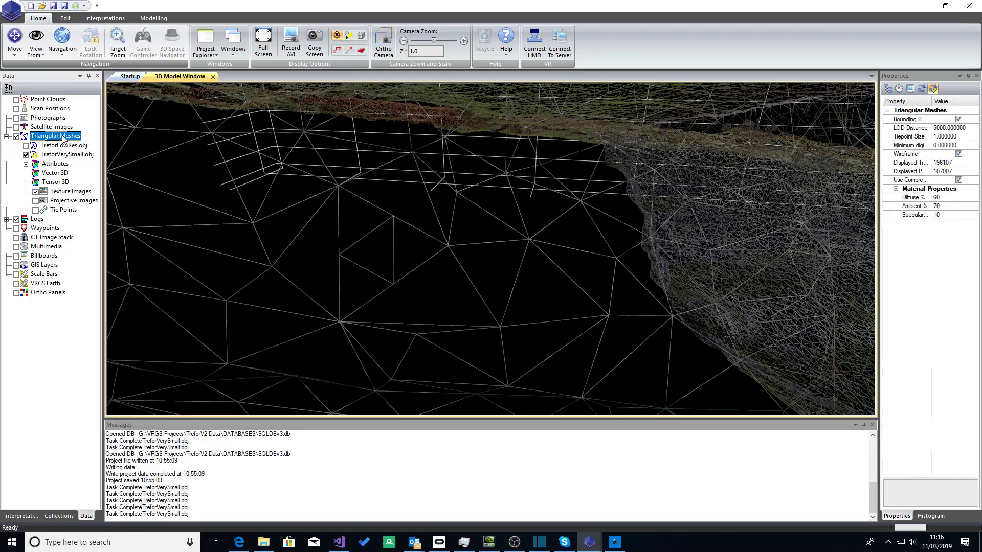
{"action": "left_click", "coordinate": [959, 154]}
{"action": "scroll", "coordinate": [482, 238], "scroll_direction": "down", "scroll_amount": 6}
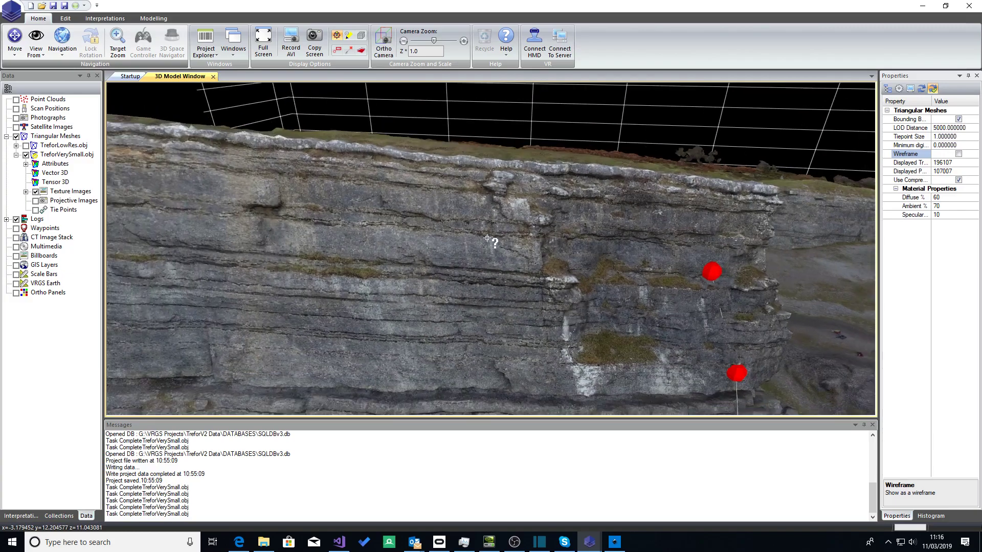
{"action": "scroll", "coordinate": [487, 238], "scroll_direction": "down", "scroll_amount": 3}
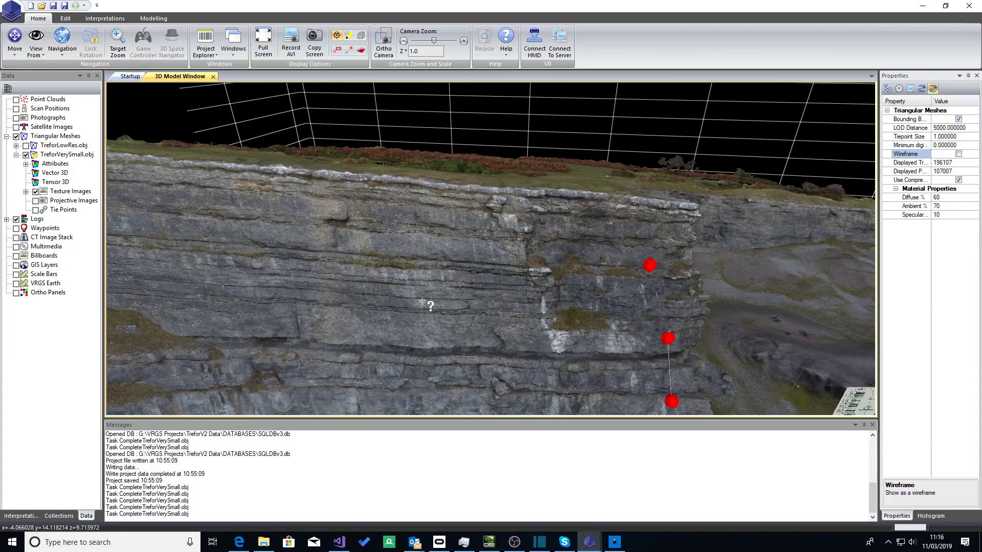
{"action": "left_click", "coordinate": [361, 324]}
{"action": "left_click", "coordinate": [516, 325]}
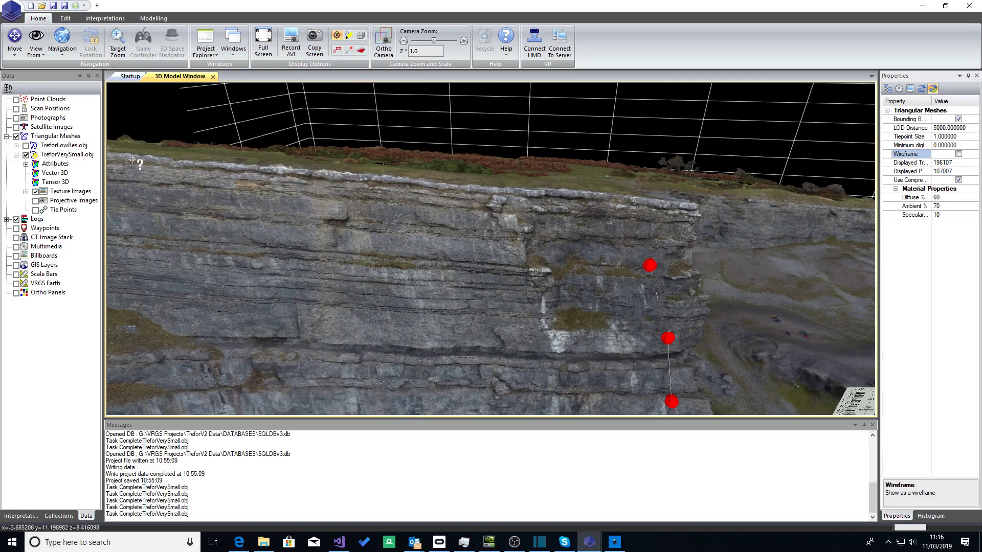